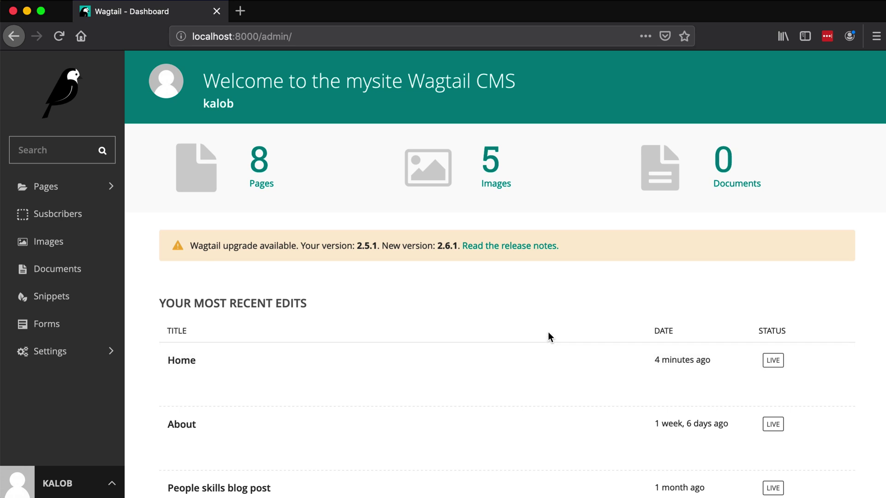
pyautogui.scroll(-3, 413, 281)
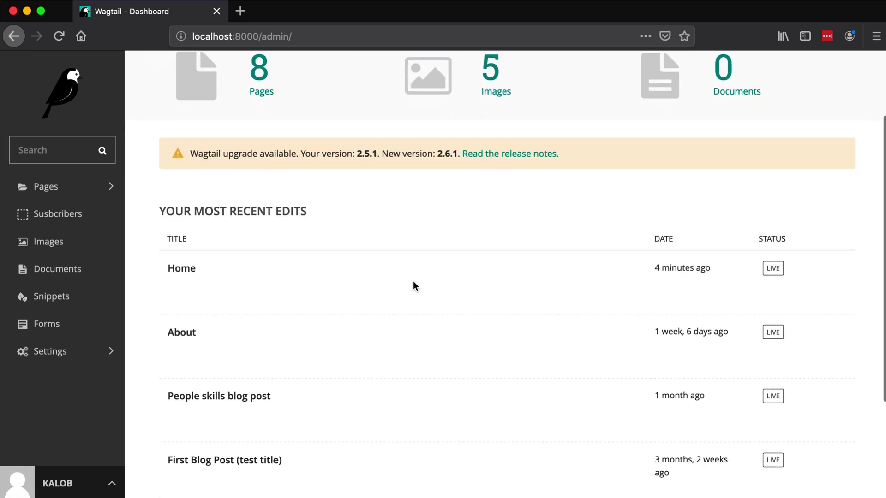
# Browse the Pages explorer into Home's child pages and back up to the root.
pyautogui.click(46, 188)
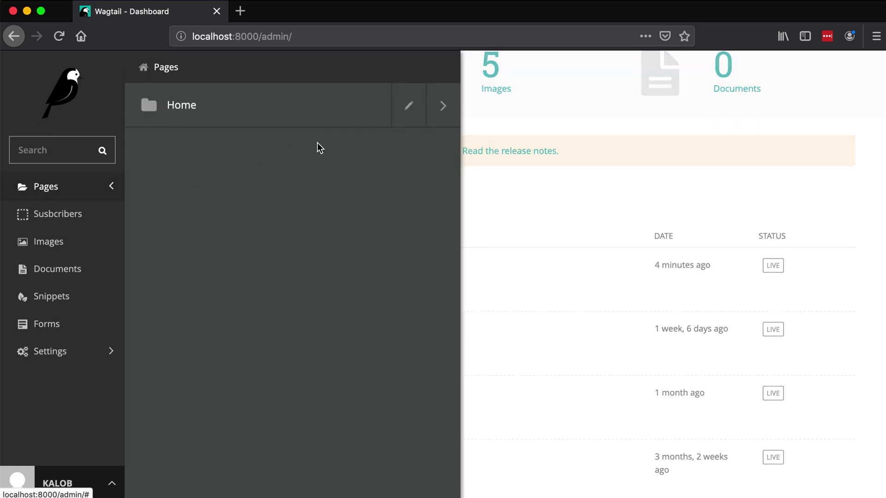
pyautogui.click(443, 105)
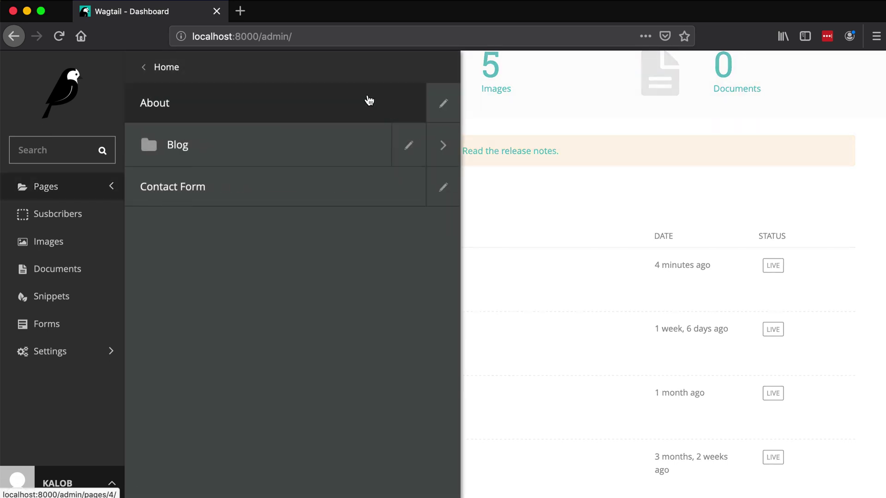
pyautogui.click(302, 71)
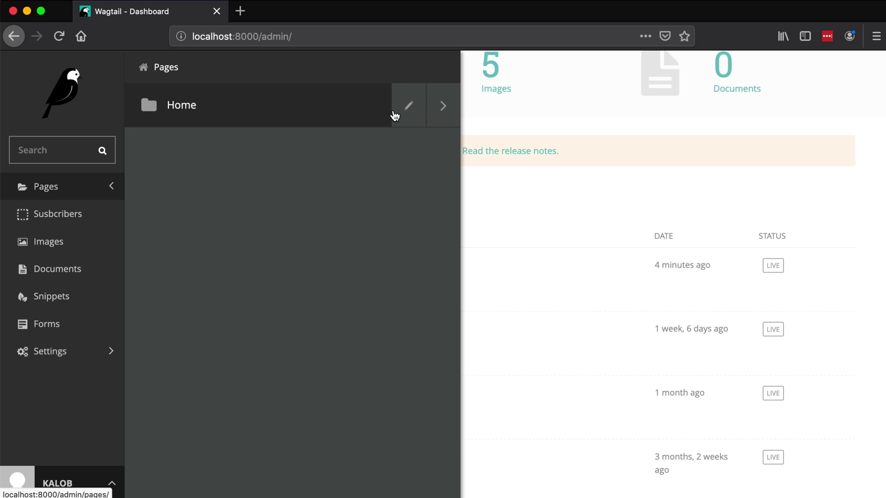
pyautogui.click(408, 106)
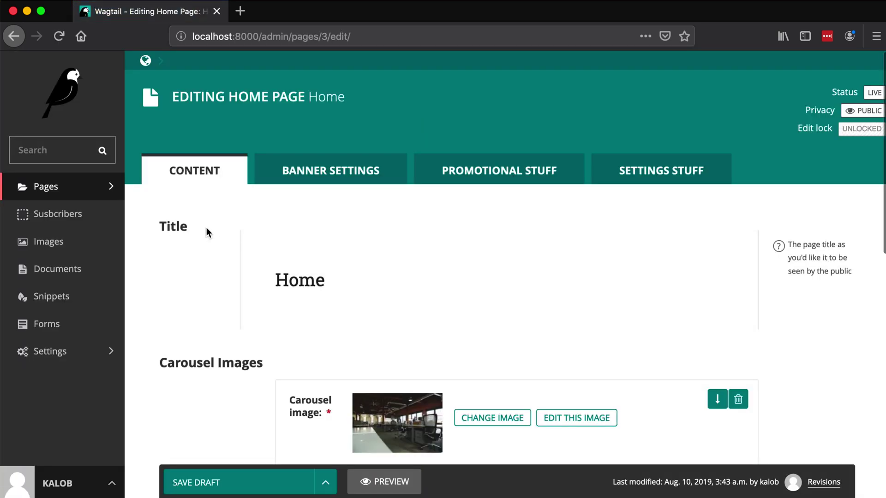
pyautogui.press('super+r')
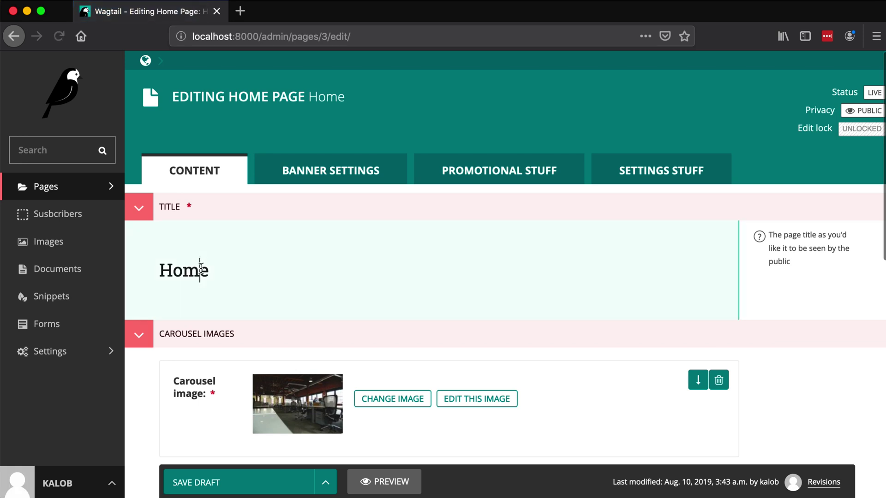
pyautogui.doubleClick(201, 270)
pyautogui.click(105, 185)
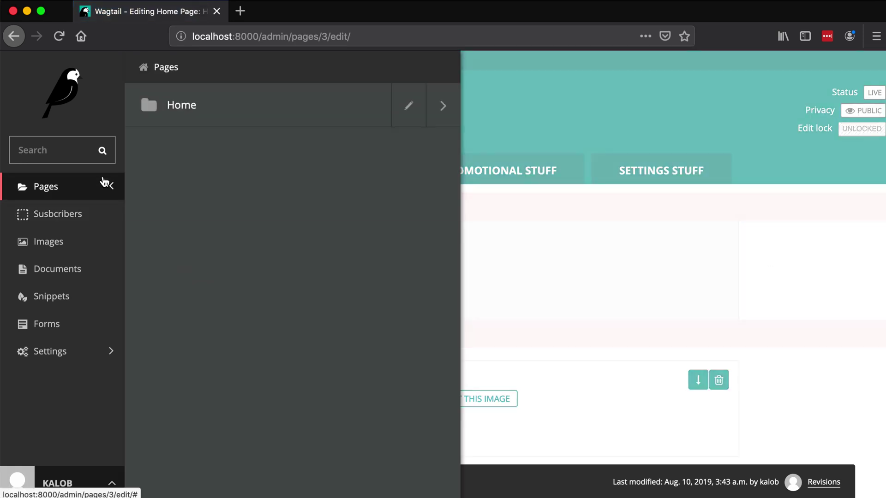
pyautogui.click(518, 286)
pyautogui.moveTo(273, 273); pyautogui.dragTo(133, 270)
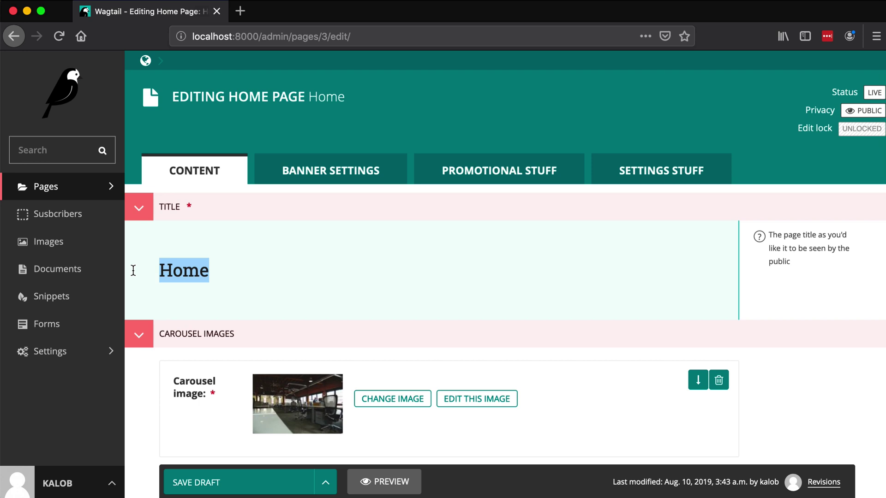
pyautogui.click(83, 187)
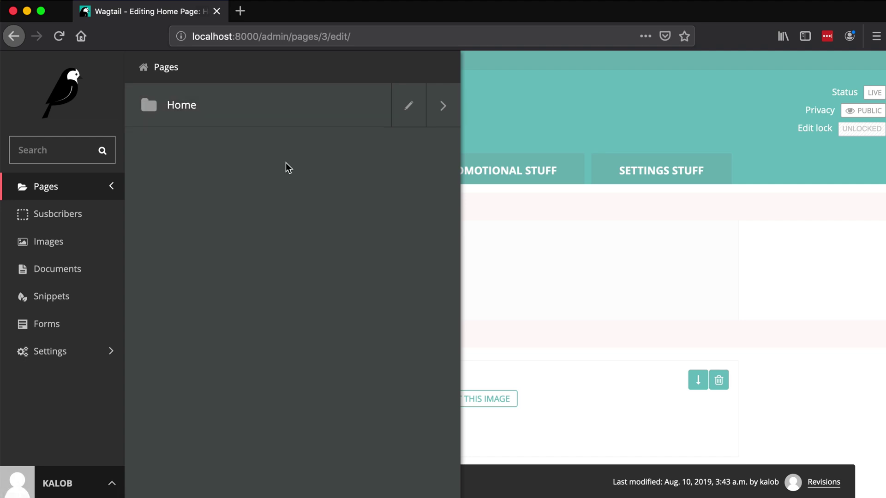
pyautogui.click(587, 264)
pyautogui.click(288, 289)
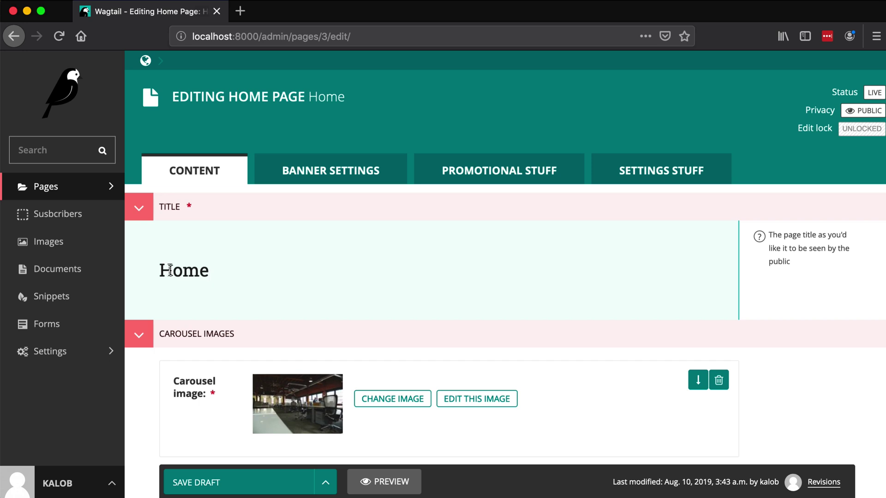
pyautogui.doubleClick(196, 272)
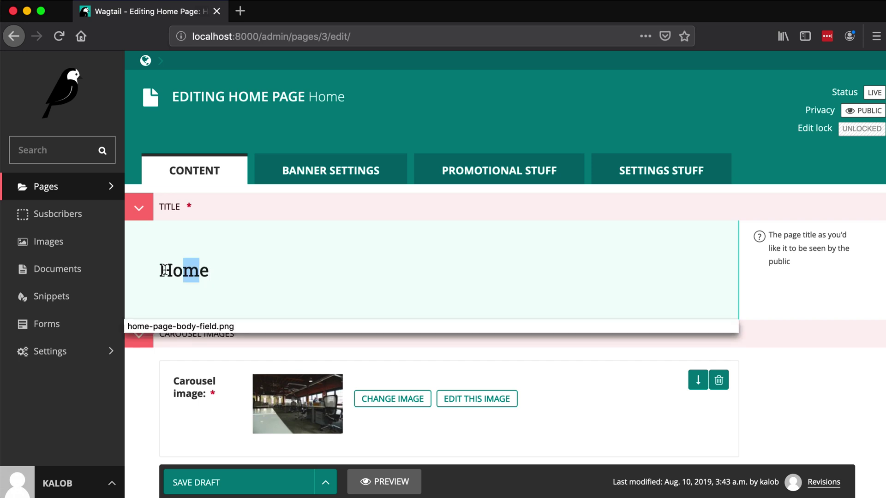
pyautogui.click(269, 271)
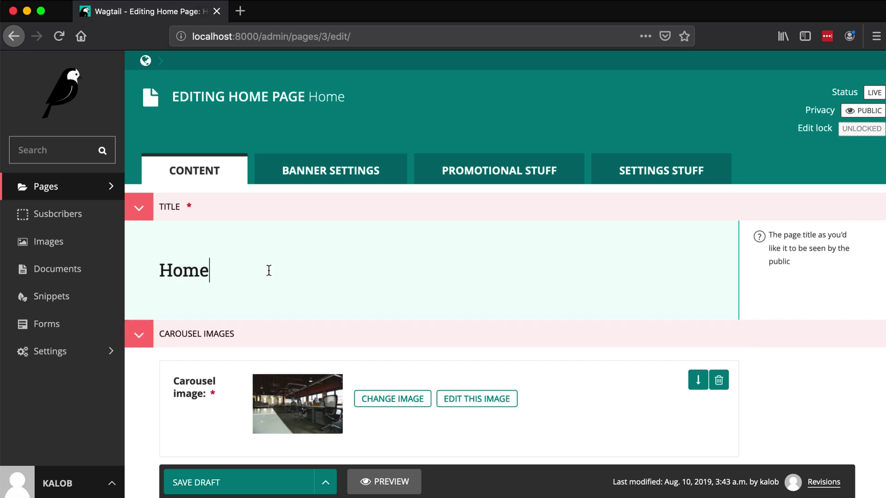
pyautogui.click(111, 185)
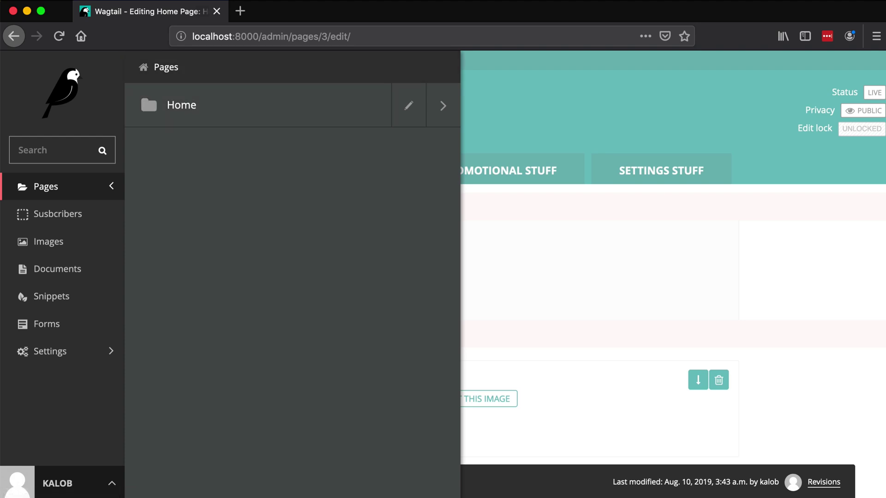
# Open home/models.py with the quick file finder and place the caret on HomePage's Page base class.
pyautogui.press('super+Tab')
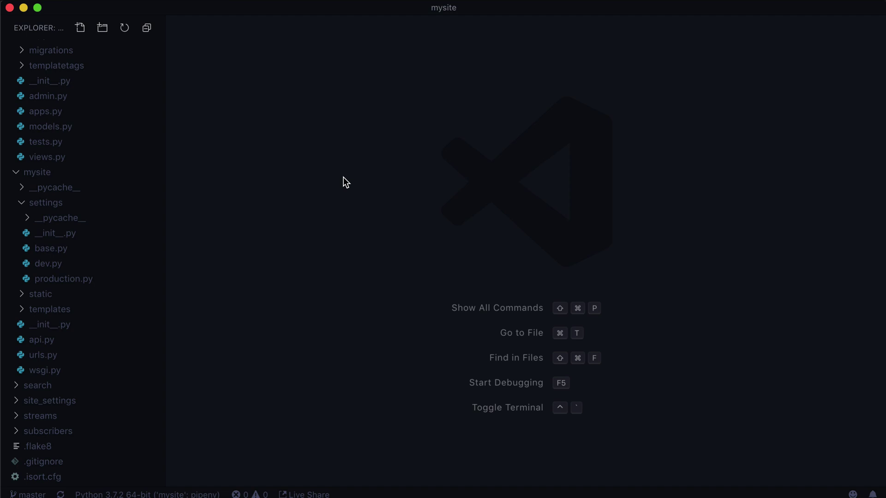
pyautogui.press('super+p')
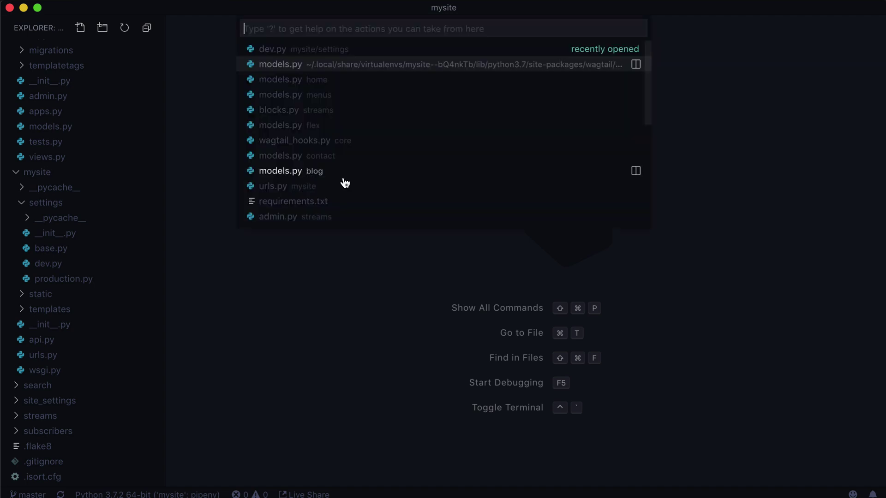
pyautogui.write('home odel')
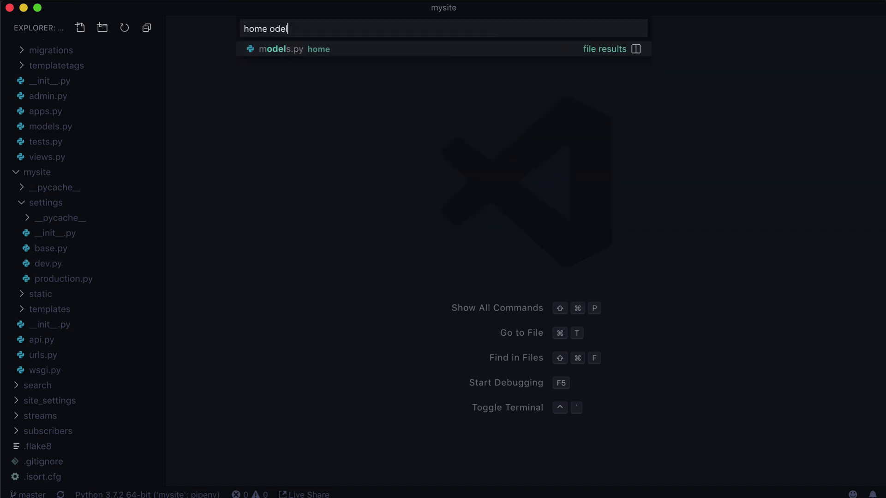
pyautogui.press('BackSpace')
pyautogui.press('BackSpace')
pyautogui.press('BackSpace')
pyautogui.write('mo')
pyautogui.press('Return')
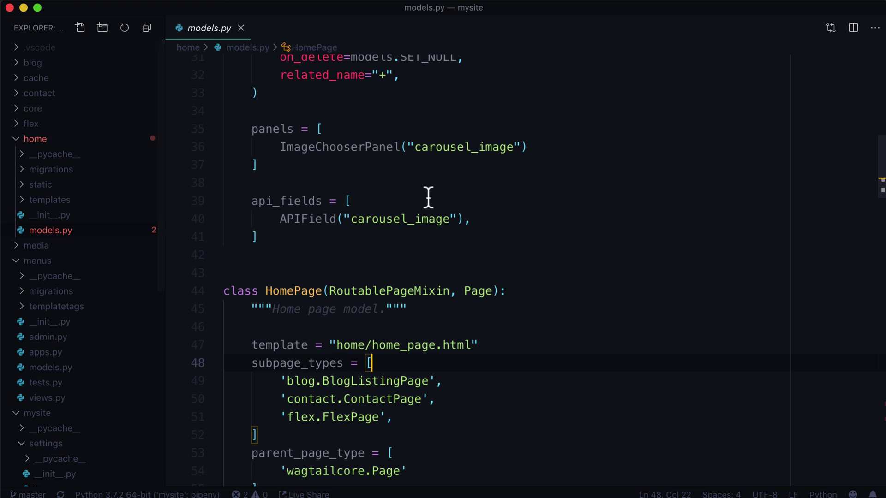
pyautogui.scroll(-2, 429, 198)
pyautogui.scroll(-2, 428, 197)
pyautogui.scroll(-1, 429, 197)
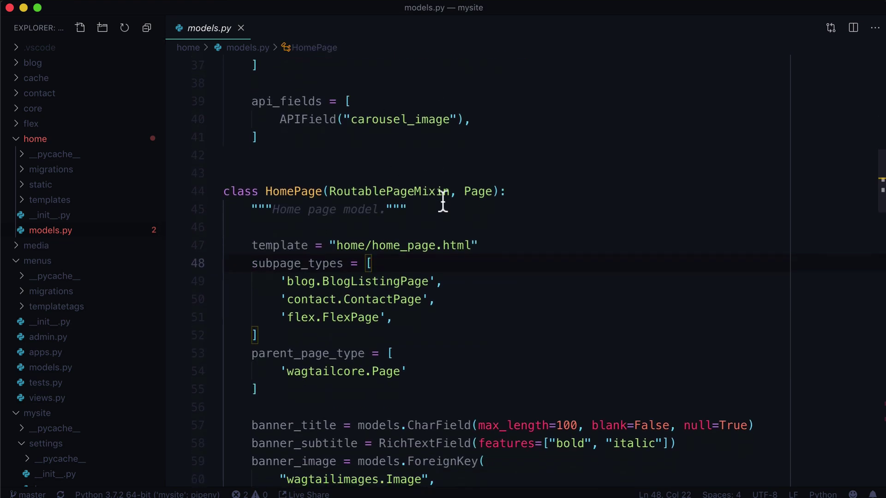
pyautogui.click(477, 191)
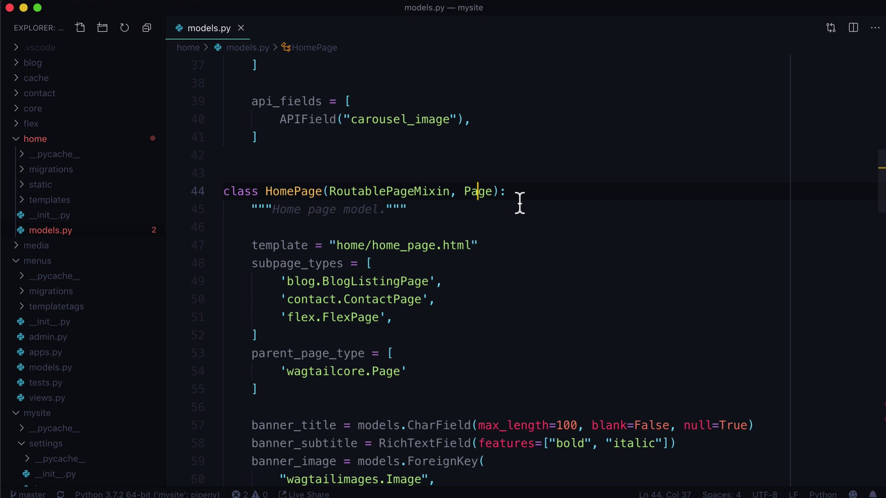
# Jump to Wagtail's Page definition and inspect get_admin_display_title returning draft_title or title.
pyautogui.press('F12')
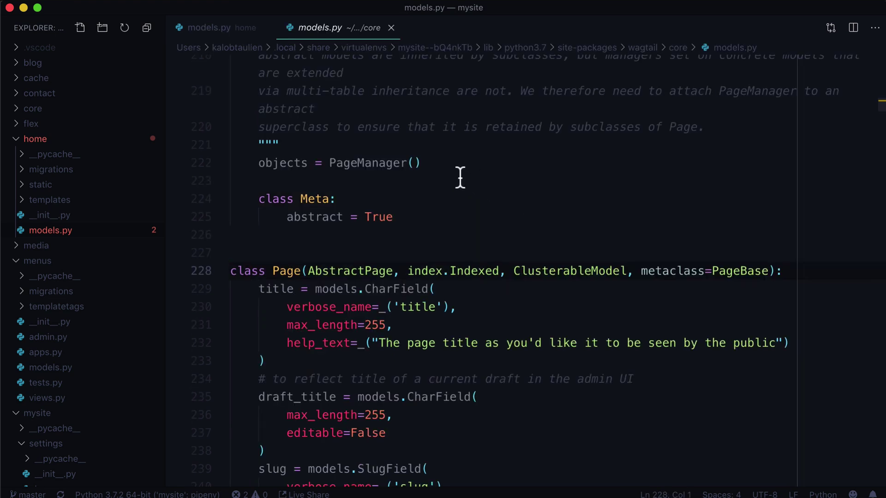
pyautogui.scroll(-5, 460, 177)
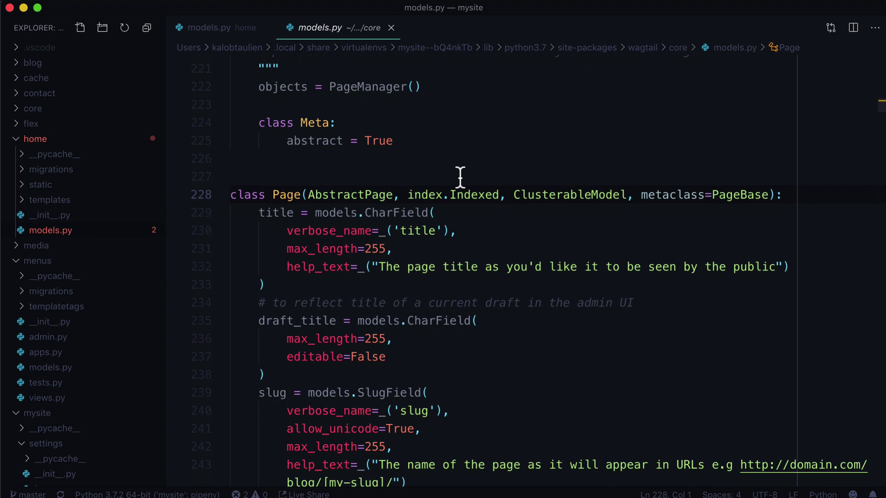
pyautogui.scroll(-5, 460, 177)
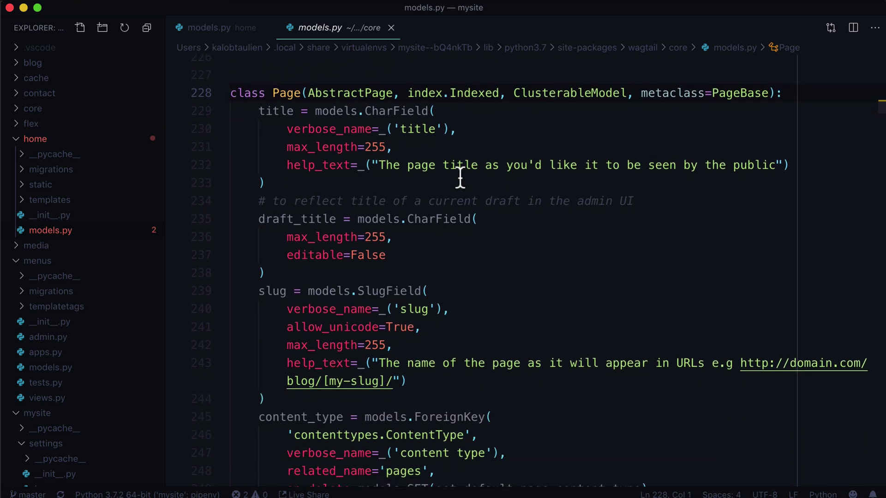
pyautogui.scroll(-4, 461, 177)
pyautogui.scroll(-4, 460, 177)
pyautogui.scroll(-4, 460, 178)
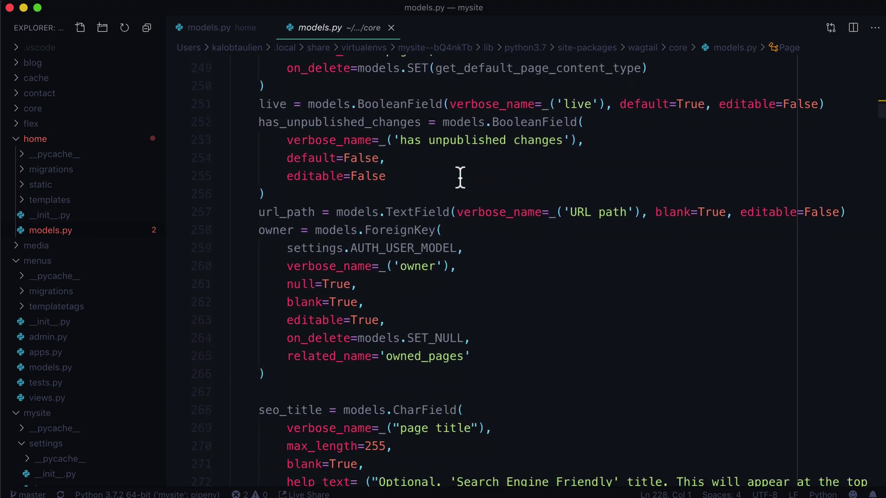
pyautogui.scroll(-3, 461, 177)
pyautogui.scroll(-3, 460, 177)
pyautogui.scroll(-3, 460, 178)
pyautogui.scroll(-3, 460, 178)
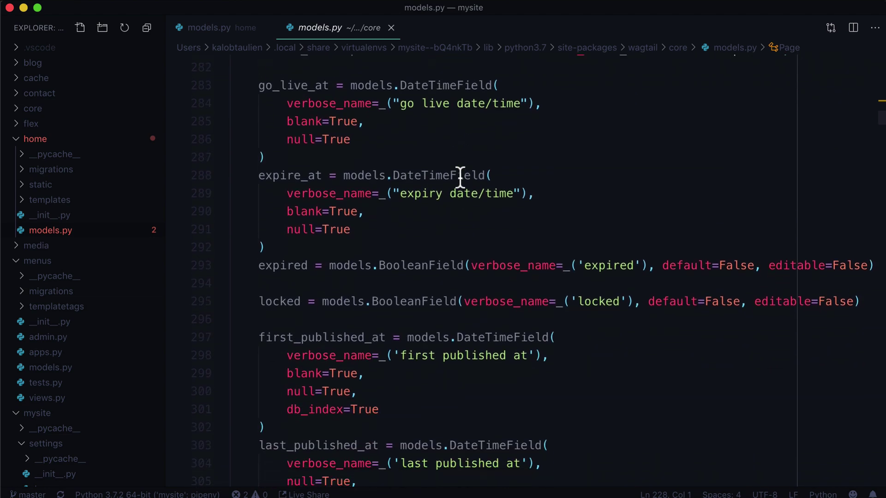
pyautogui.scroll(-2, 461, 177)
pyautogui.scroll(-4, 460, 178)
pyautogui.scroll(-4, 460, 178)
pyautogui.scroll(-4, 461, 178)
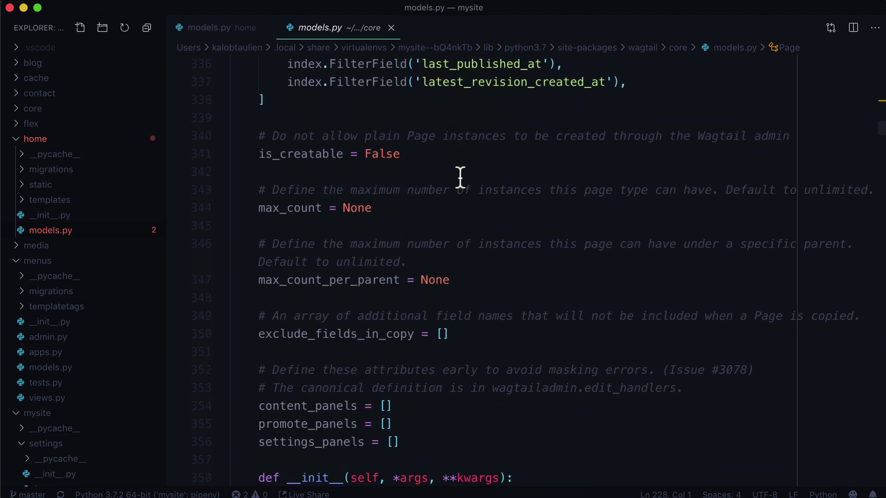
pyautogui.scroll(-3, 460, 178)
pyautogui.scroll(-3, 461, 177)
pyautogui.scroll(-3, 460, 177)
pyautogui.scroll(-2, 461, 177)
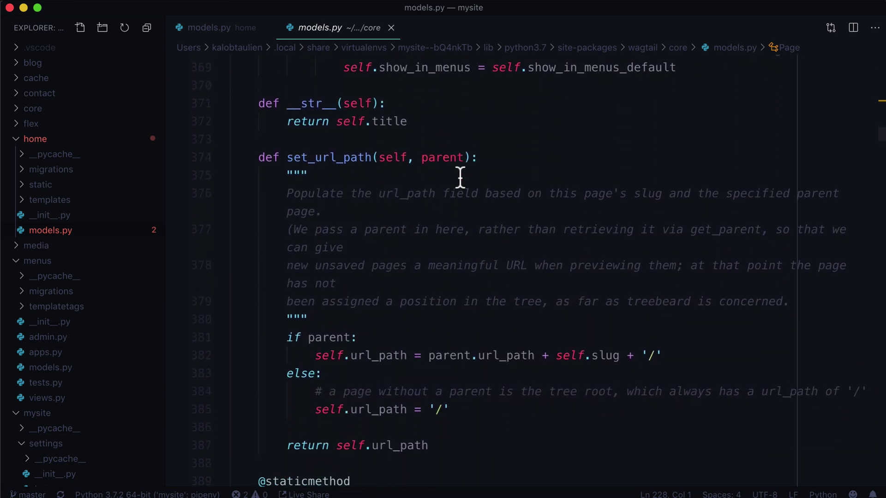
pyautogui.scroll(-2, 460, 177)
pyautogui.scroll(-3, 460, 178)
pyautogui.scroll(-2, 461, 177)
pyautogui.scroll(-3, 460, 178)
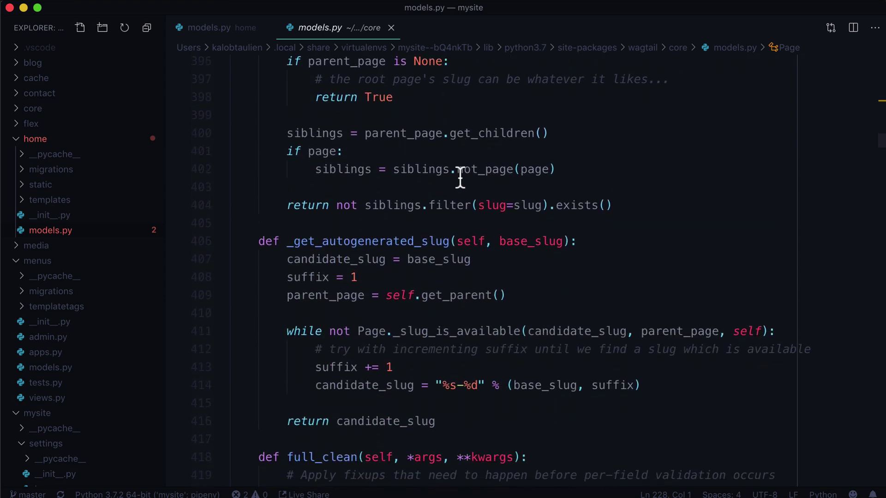
pyautogui.scroll(-2, 461, 178)
pyautogui.scroll(-2, 460, 178)
pyautogui.scroll(-3, 460, 177)
pyautogui.scroll(-3, 460, 178)
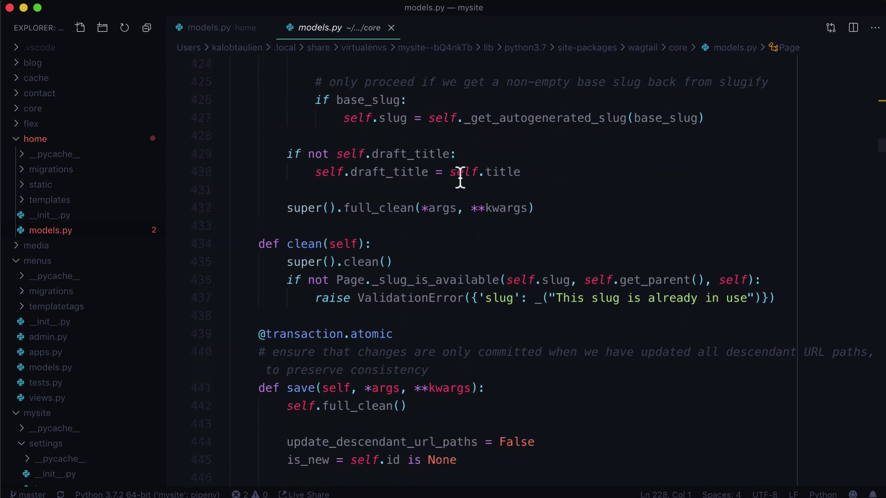
pyautogui.scroll(-2, 460, 178)
pyautogui.scroll(-3, 460, 177)
pyautogui.scroll(-3, 461, 177)
pyautogui.scroll(-3, 461, 177)
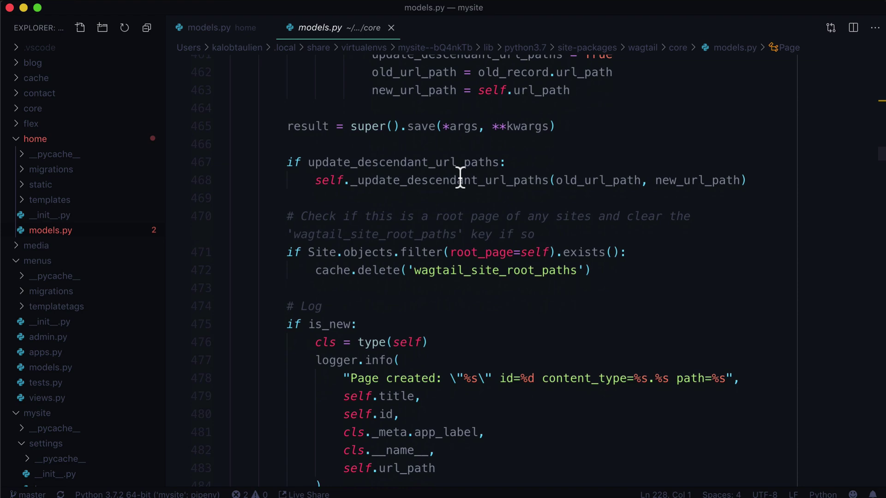
pyautogui.scroll(-3, 460, 177)
pyautogui.scroll(-3, 460, 177)
pyautogui.scroll(-3, 460, 177)
pyautogui.scroll(-3, 461, 177)
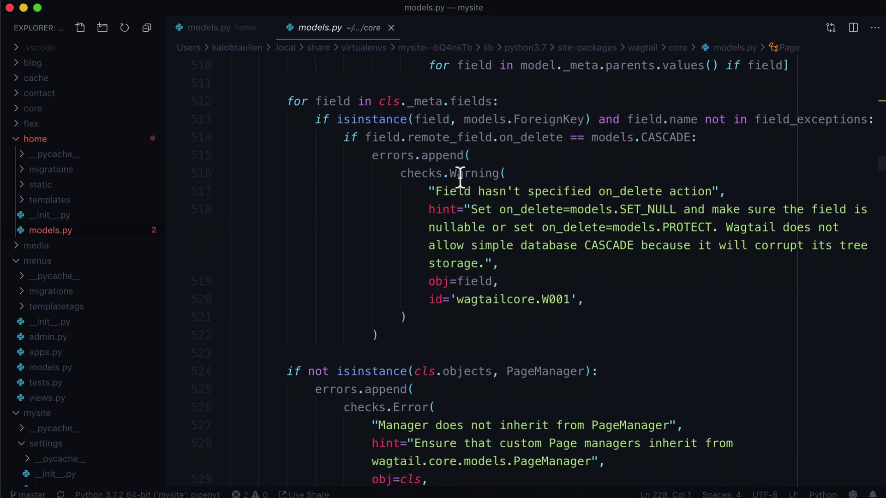
pyautogui.scroll(-2, 460, 177)
pyautogui.scroll(-3, 460, 177)
pyautogui.scroll(-2, 460, 177)
pyautogui.scroll(-2, 461, 177)
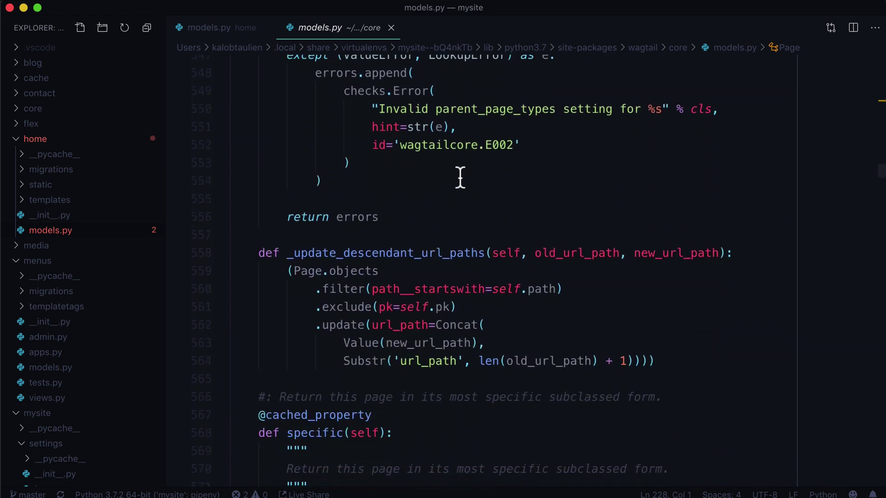
pyautogui.scroll(-2, 460, 178)
pyautogui.scroll(-4, 460, 177)
pyautogui.scroll(-4, 461, 177)
pyautogui.scroll(-4, 460, 178)
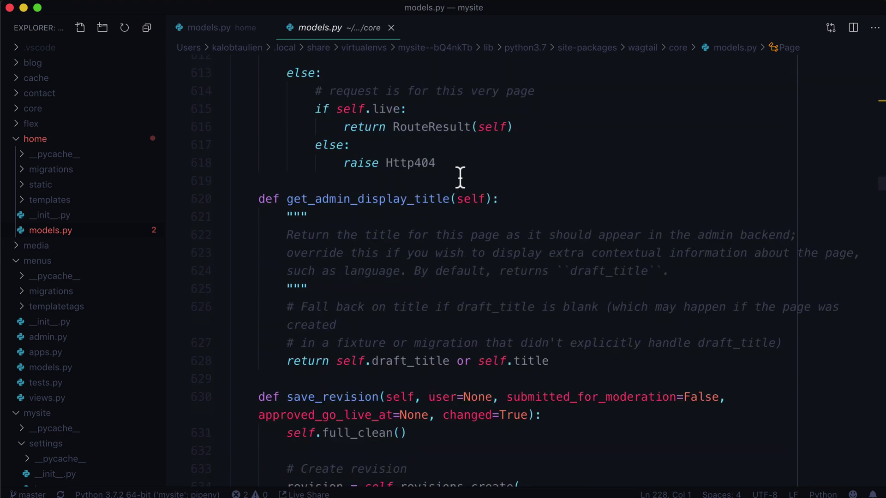
pyautogui.scroll(-1, 460, 178)
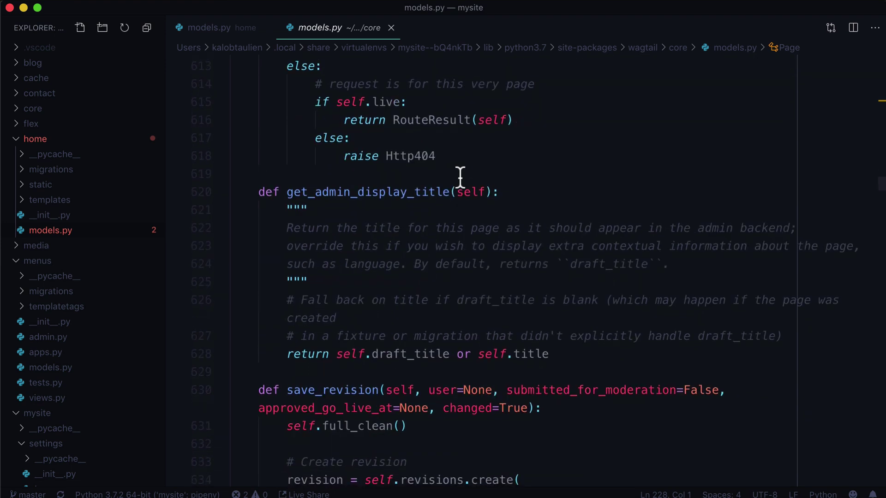
pyautogui.doubleClick(353, 197)
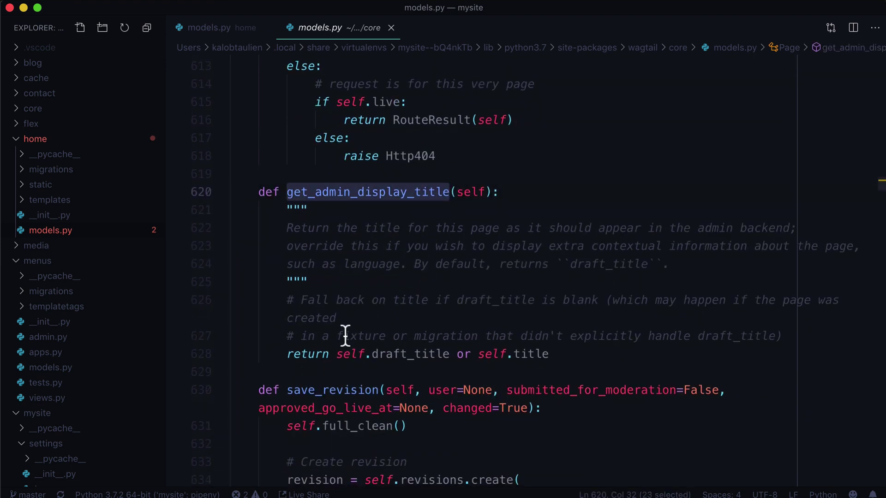
pyautogui.click(344, 354)
pyautogui.doubleClick(424, 354)
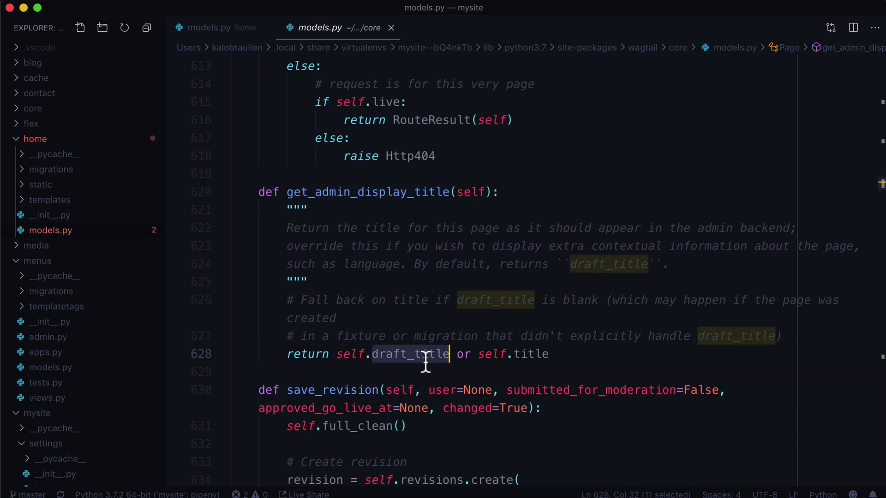
pyautogui.doubleClick(531, 354)
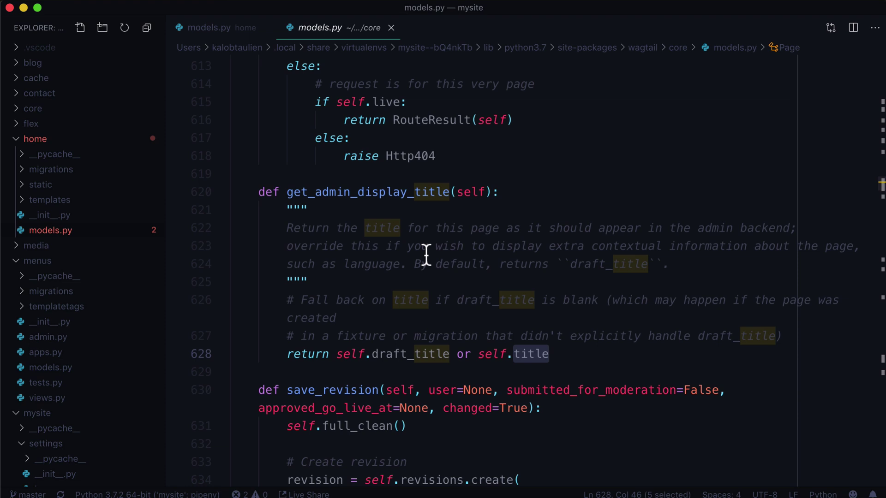
pyautogui.doubleClick(354, 192)
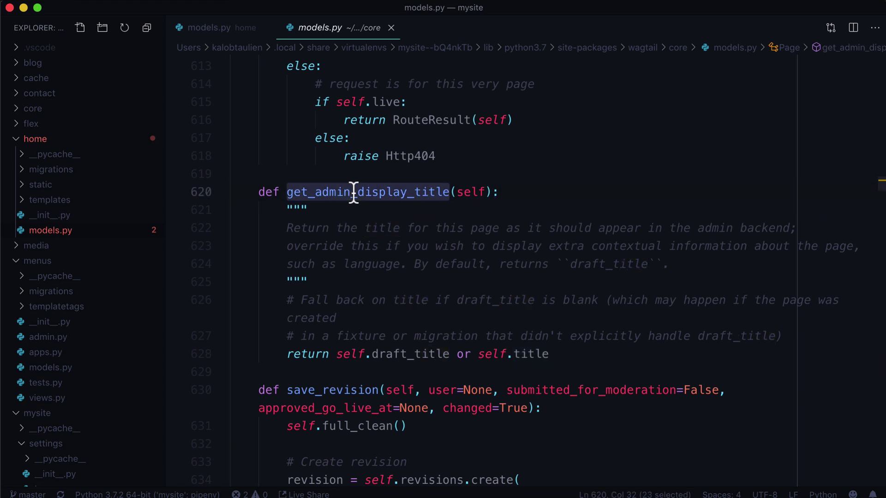
# Add an indented new line inside HomePage below the subscribe page method in home/models.py.
pyautogui.click(227, 28)
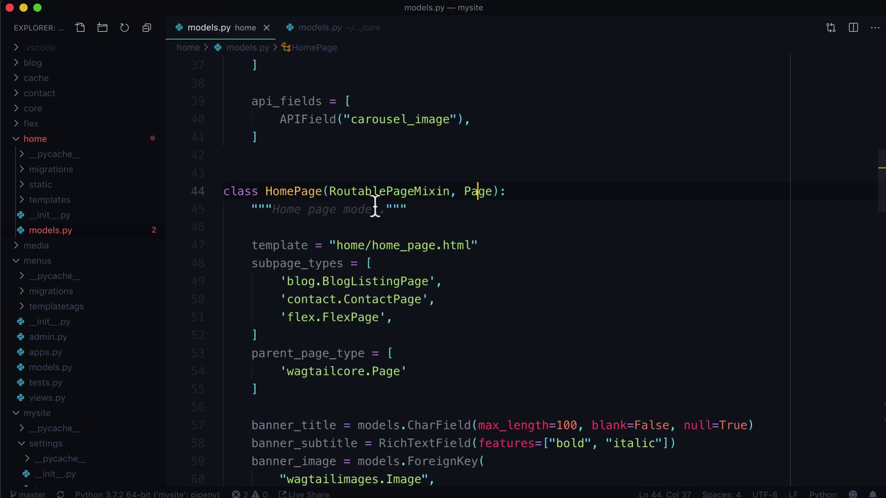
pyautogui.scroll(-15, 310, 210)
pyautogui.scroll(-10, 310, 210)
pyautogui.scroll(-10, 310, 210)
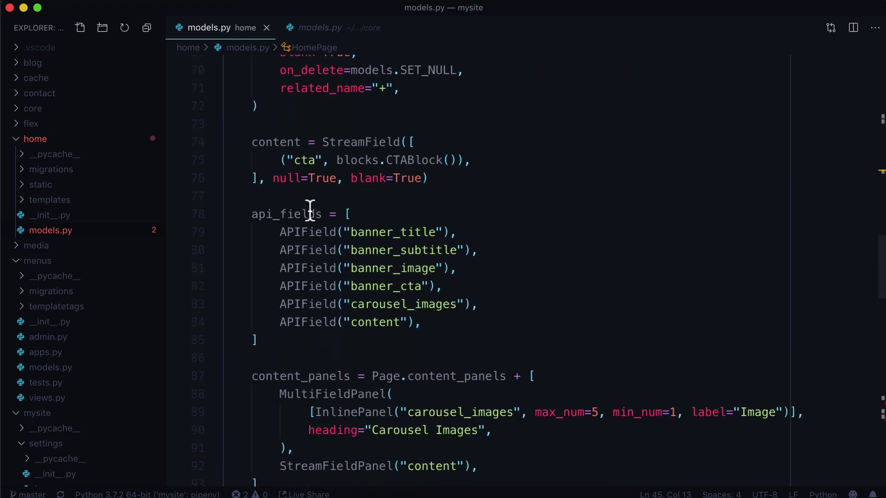
pyautogui.scroll(-10, 310, 210)
pyautogui.scroll(-10, 310, 210)
pyautogui.scroll(-5, 310, 210)
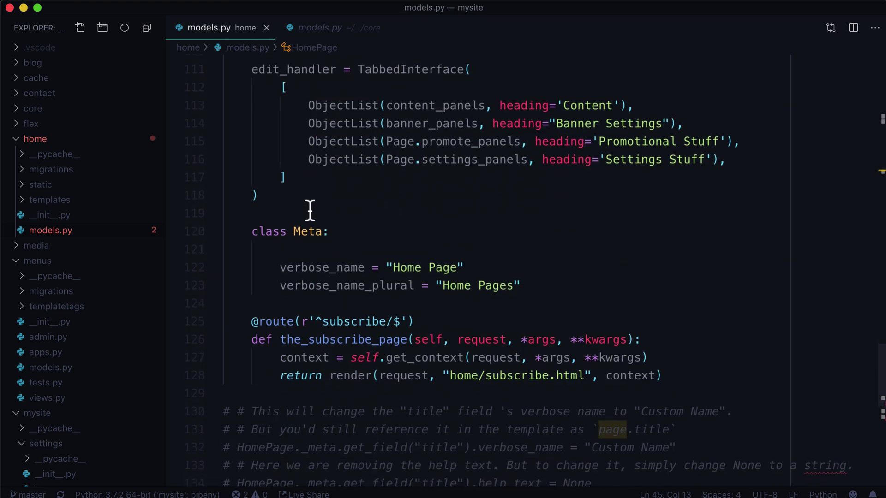
pyautogui.click(293, 394)
pyautogui.press('Return')
pyautogui.press('Return')
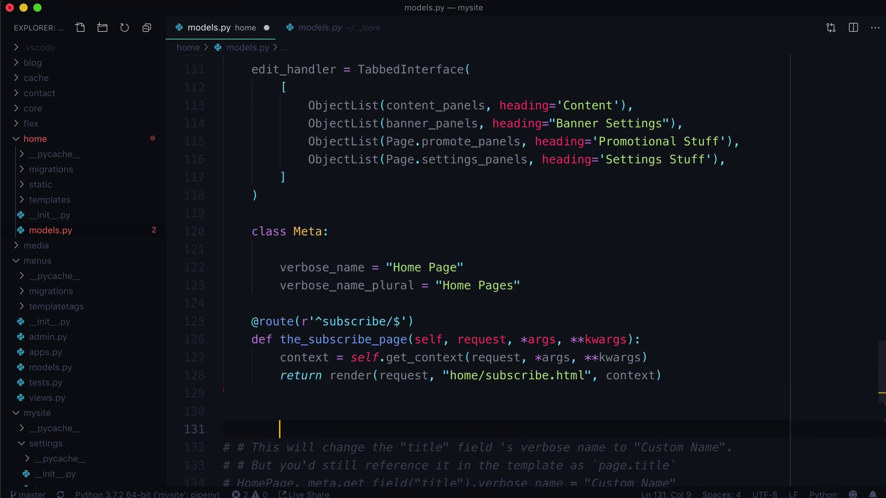
pyautogui.press('Tab')
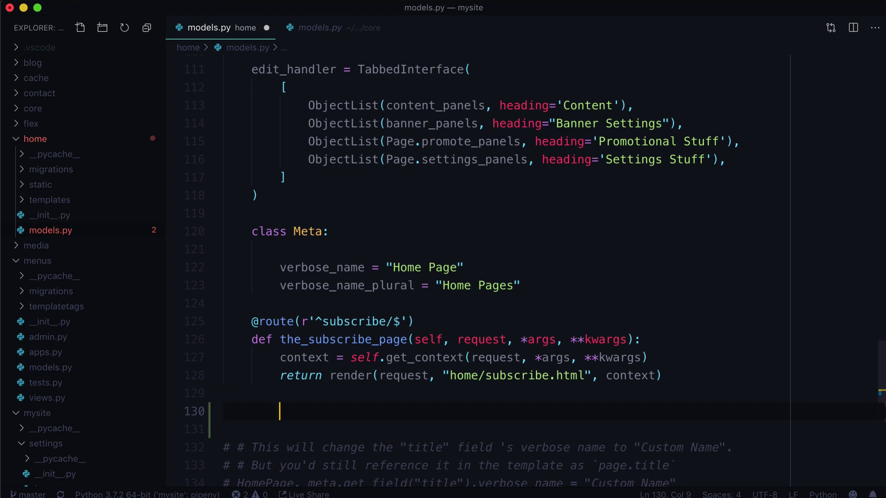
pyautogui.press('Return')
pyautogui.write('def')
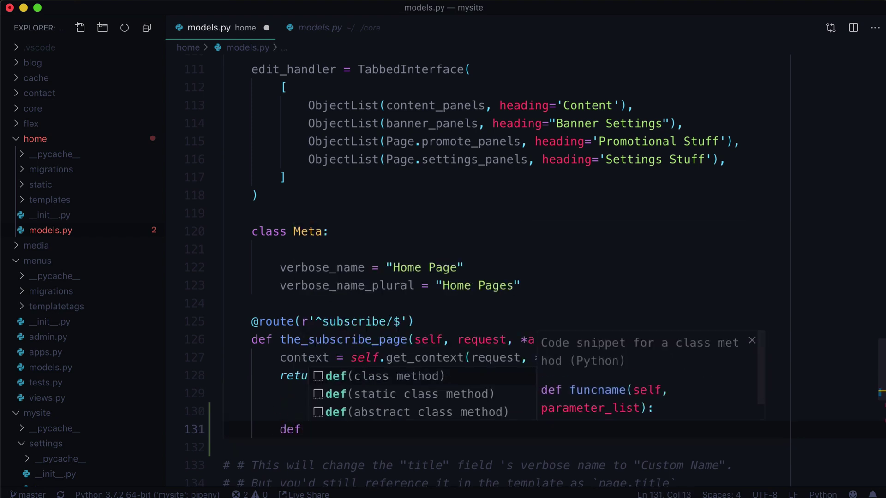
pyautogui.press('Escape')
pyautogui.scroll(-5, 286, 332)
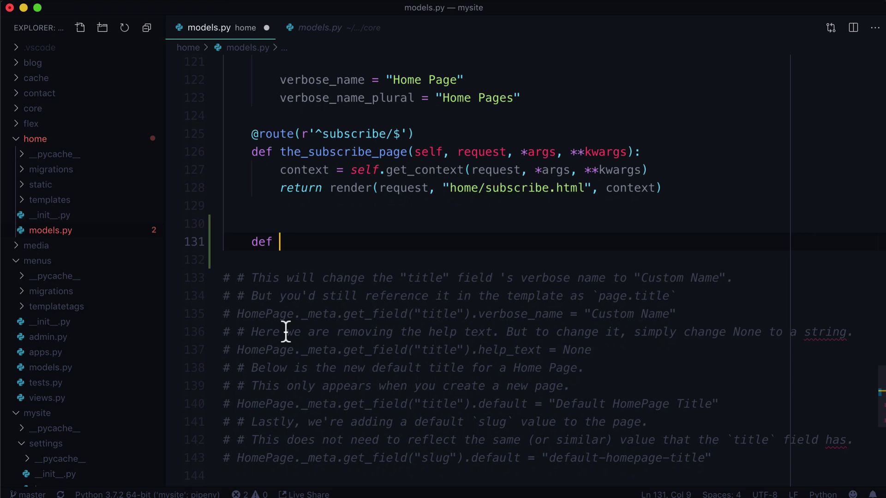
pyautogui.write('get_admin_display_title')
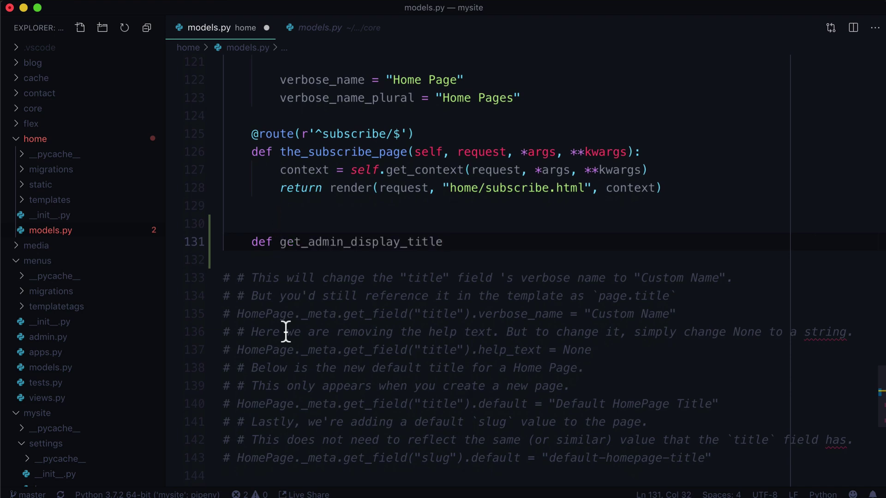
pyautogui.write('(self):')
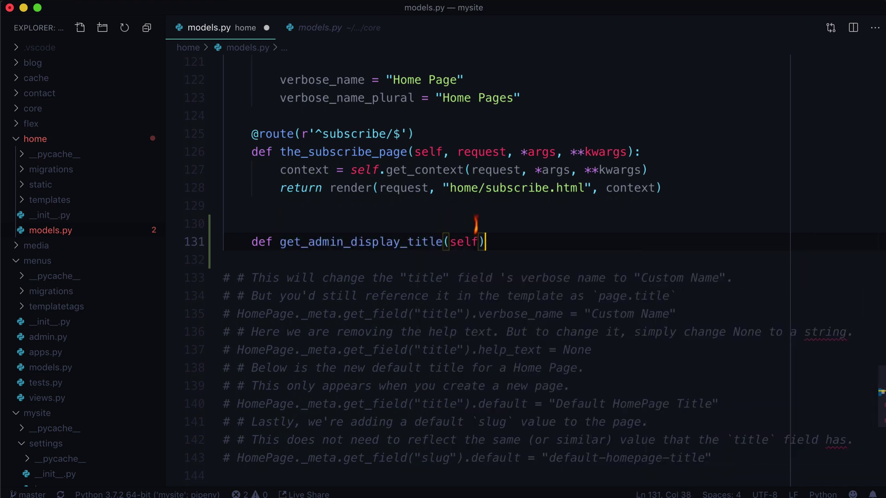
# Write the get_admin_display_title(self) signature and set up its indented body line.
pyautogui.press('Return')
pyautogui.click(279, 242)
pyautogui.press('Up')
pyautogui.press('BackSpace')
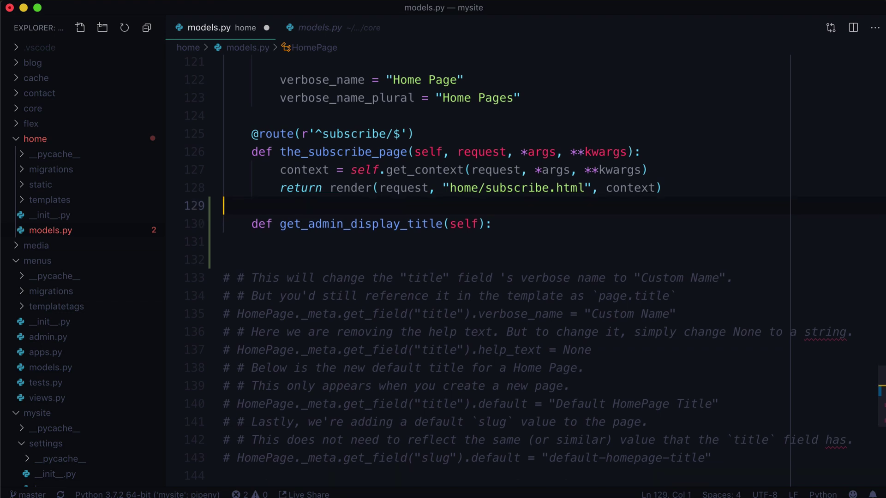
pyautogui.press('Down')
pyautogui.press('Down')
pyautogui.press('Tab')
pyautogui.press('Tab')
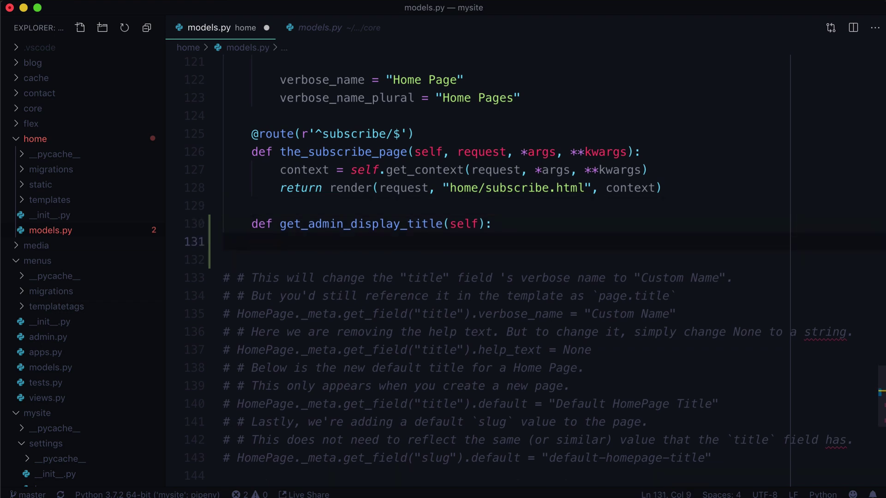
pyautogui.write('return')
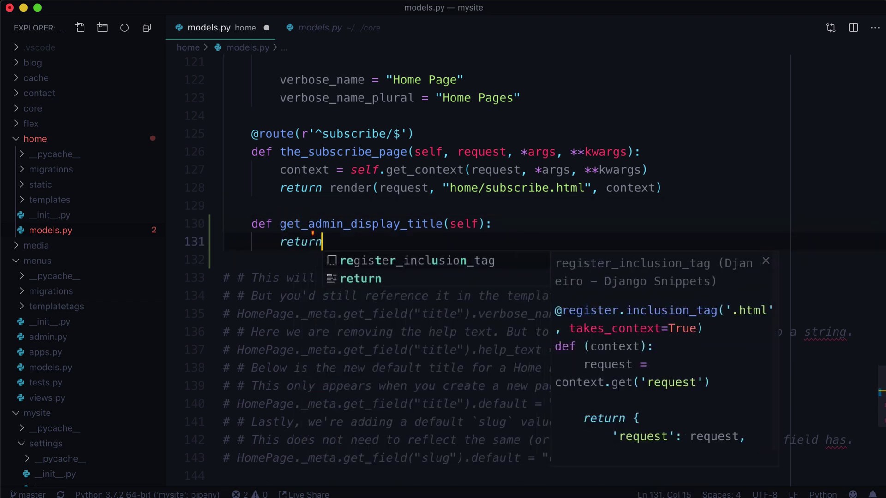
pyautogui.write(' "Home Page ')
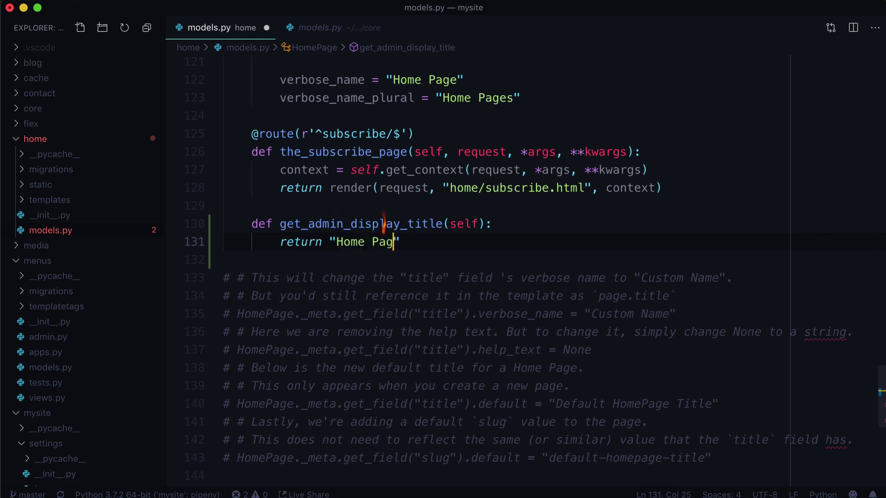
pyautogui.write('is the best')
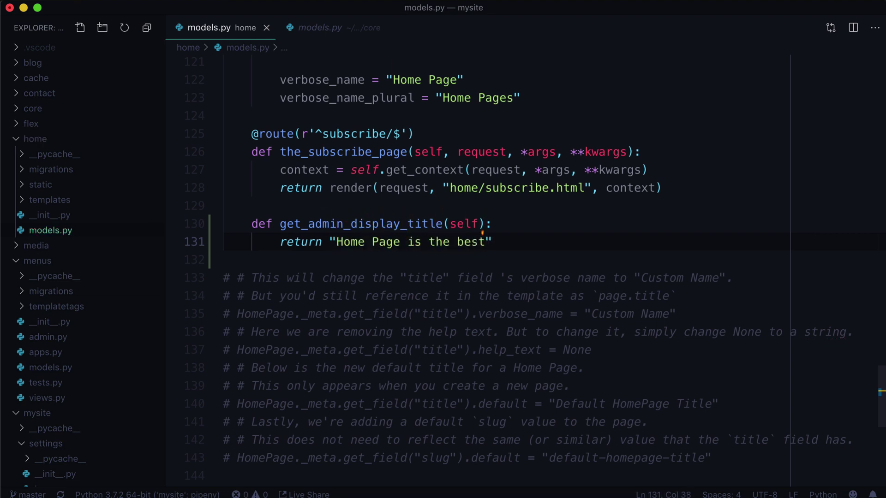
# Save models.py and confirm the development server reloaded the change.
pyautogui.press('super+s')
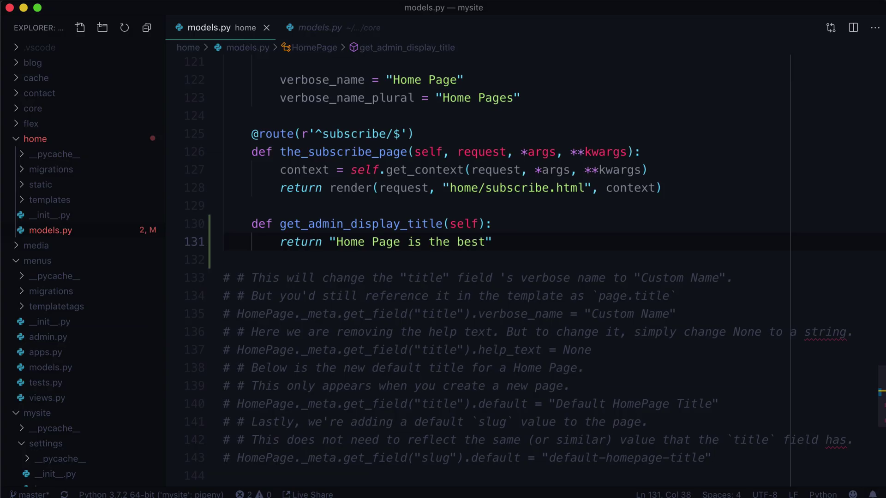
pyautogui.press('super+Tab')
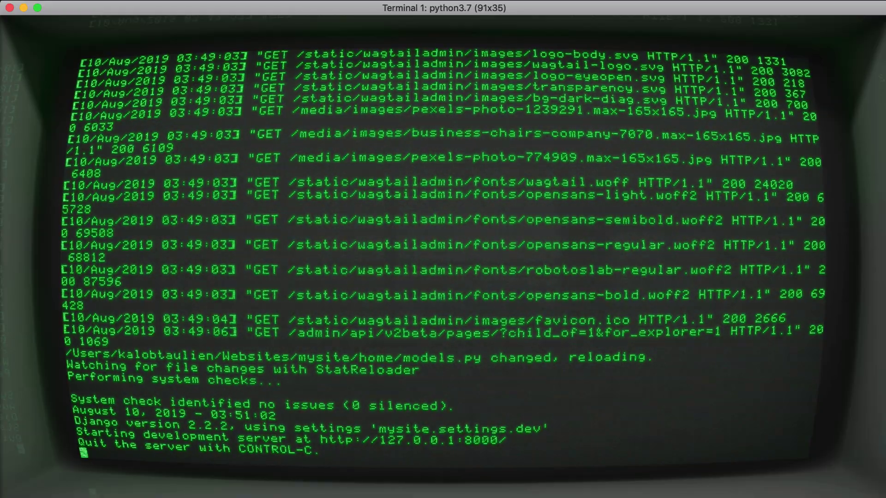
pyautogui.press('super+Tab')
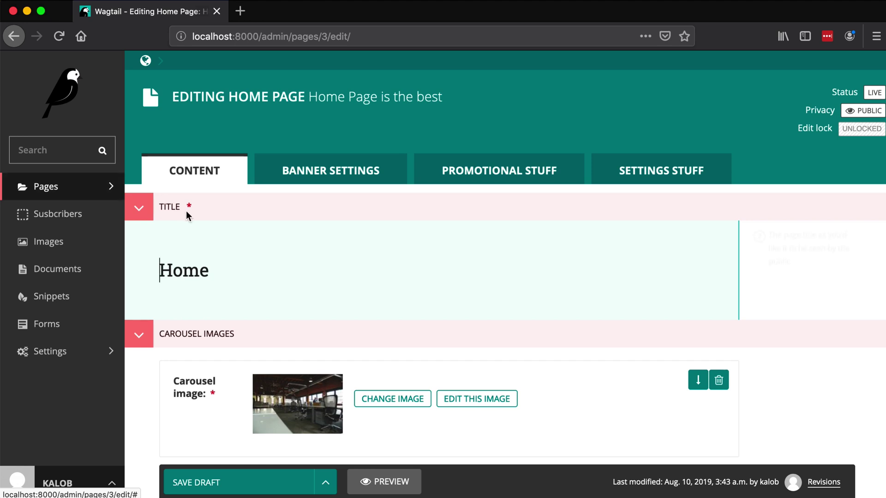
pyautogui.hotkey('ctrl', 'a')
pyautogui.write('self.h')
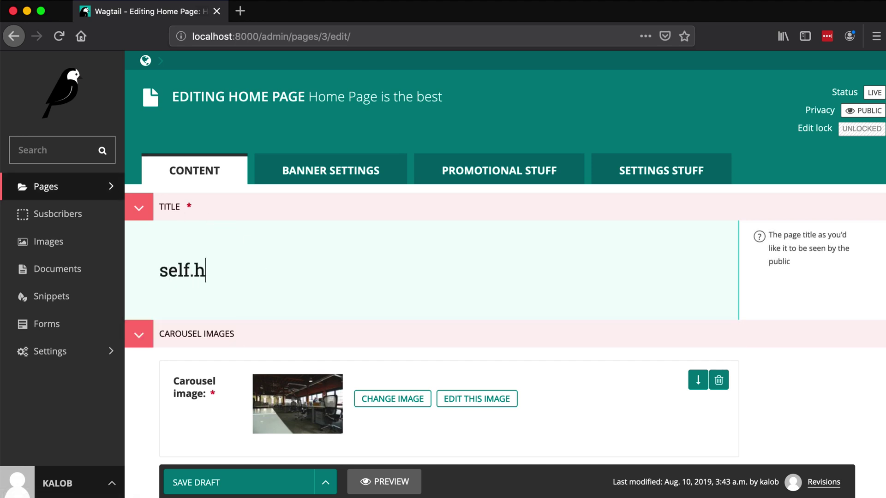
pyautogui.press('BackSpace')
pyautogui.write('title ==')
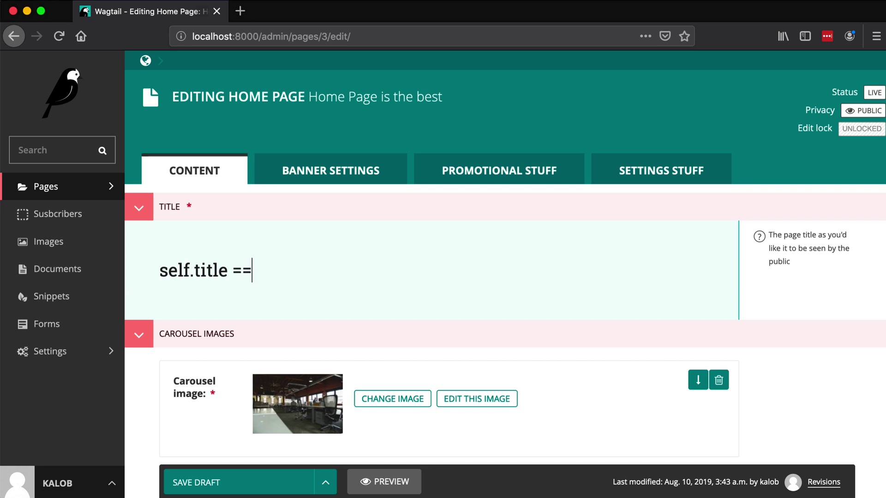
pyautogui.write(' Home')
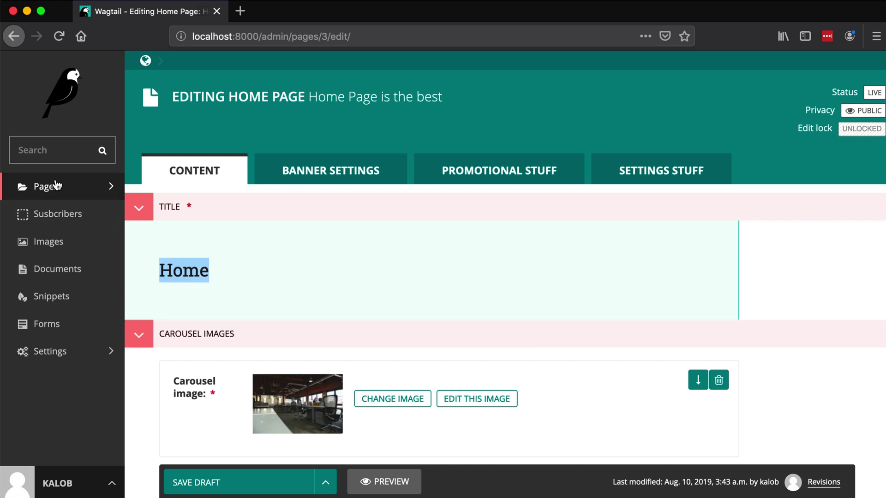
# Check the page explorer, then leave the page editor for the admin dashboard.
pyautogui.click(55, 186)
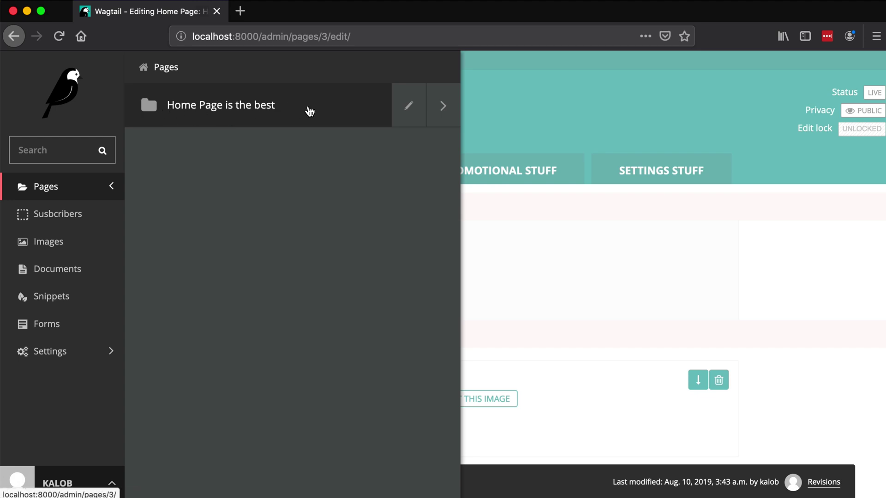
pyautogui.click(529, 332)
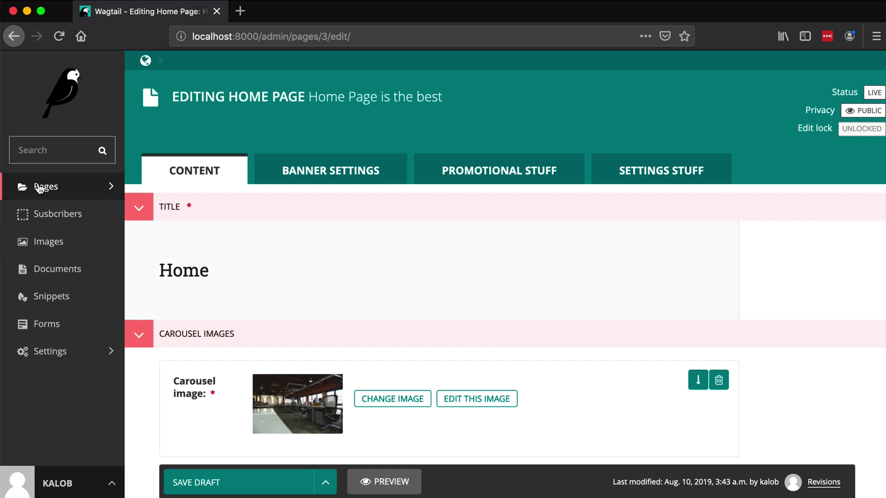
pyautogui.click(66, 94)
pyautogui.click(603, 248)
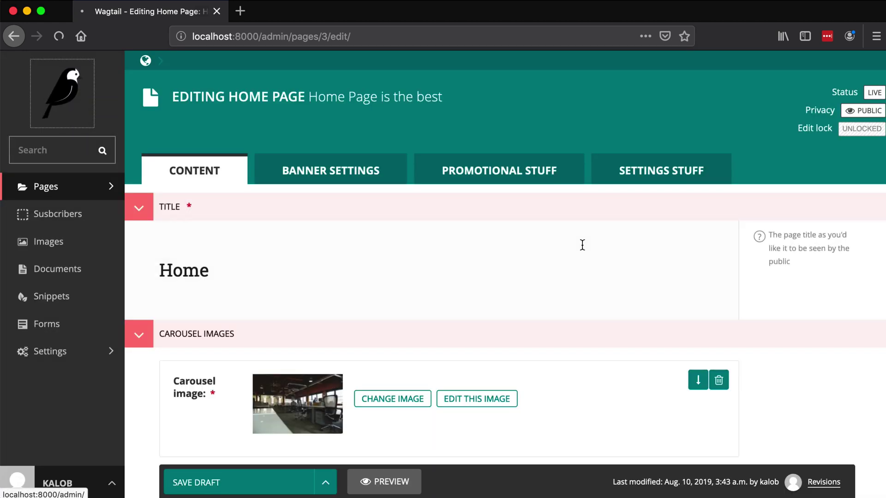
pyautogui.scroll(-3, 443, 277)
# From Root, open the child listing of 'Home Page is the best' and recheck the explorer.
pyautogui.click(46, 187)
pyautogui.click(284, 70)
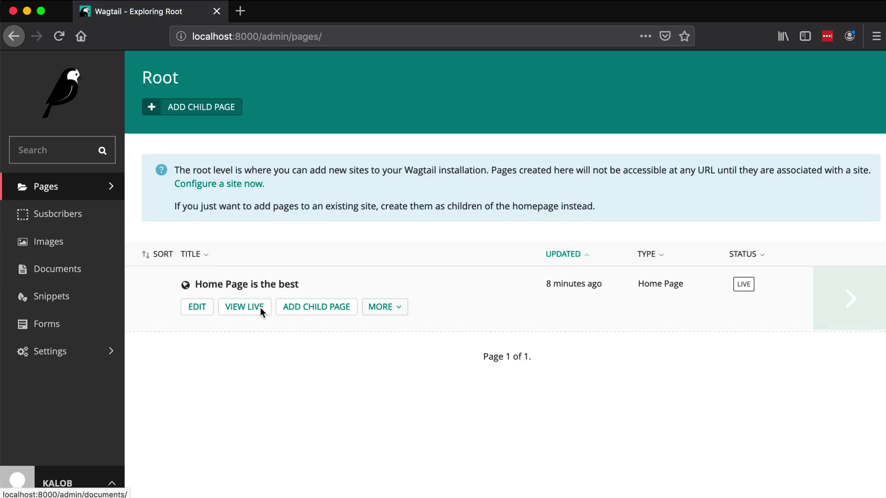
pyautogui.click(851, 298)
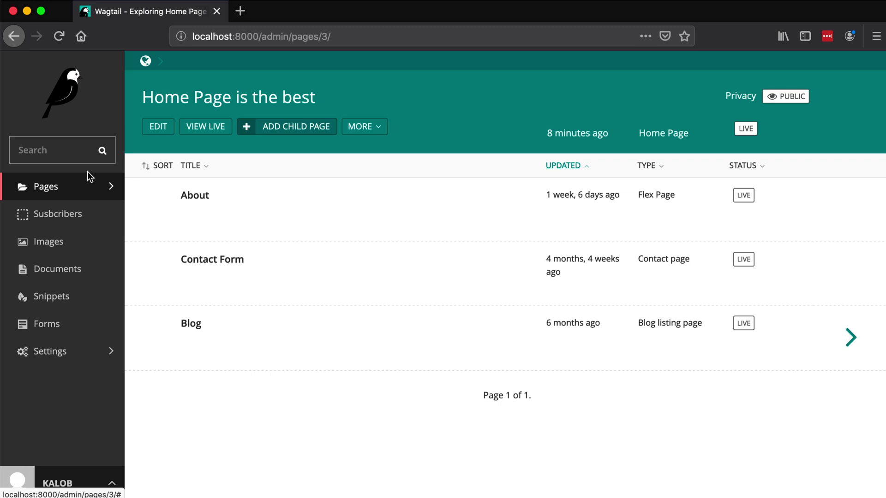
pyautogui.moveTo(203, 332)
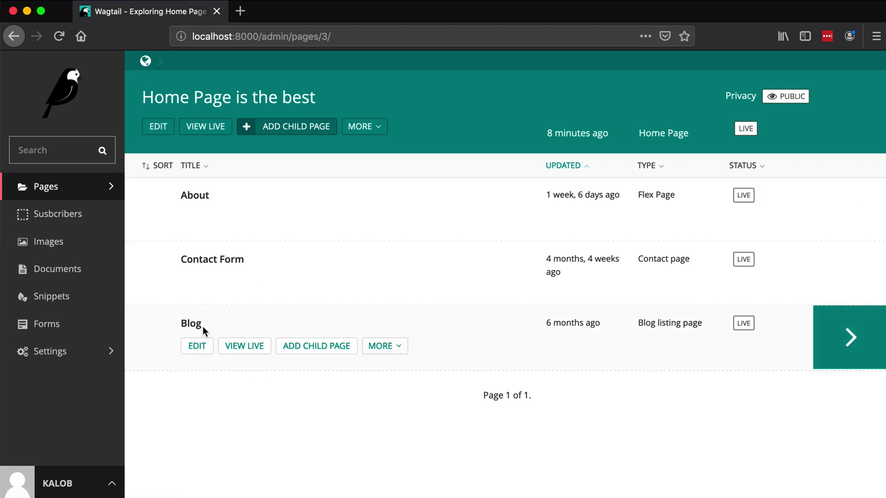
pyautogui.click(97, 187)
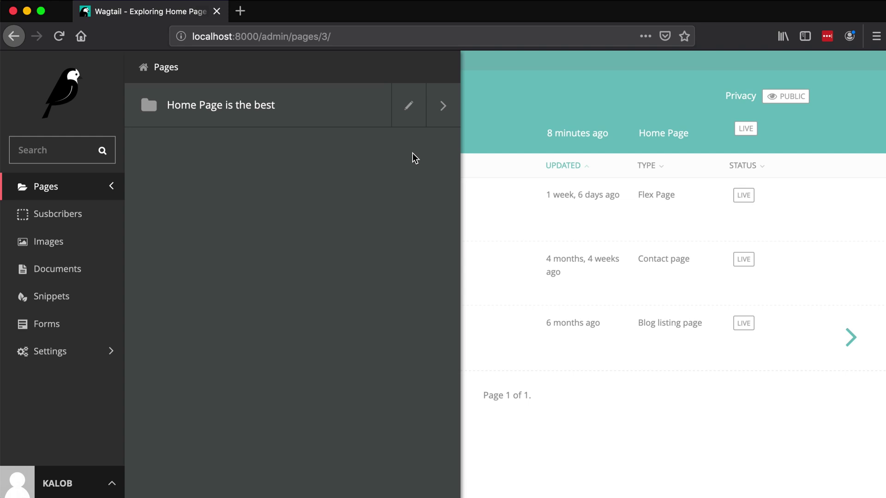
# Show the docstring of Page.get_admin_display_title in Wagtail's core/models.py.
pyautogui.press('super+Tab')
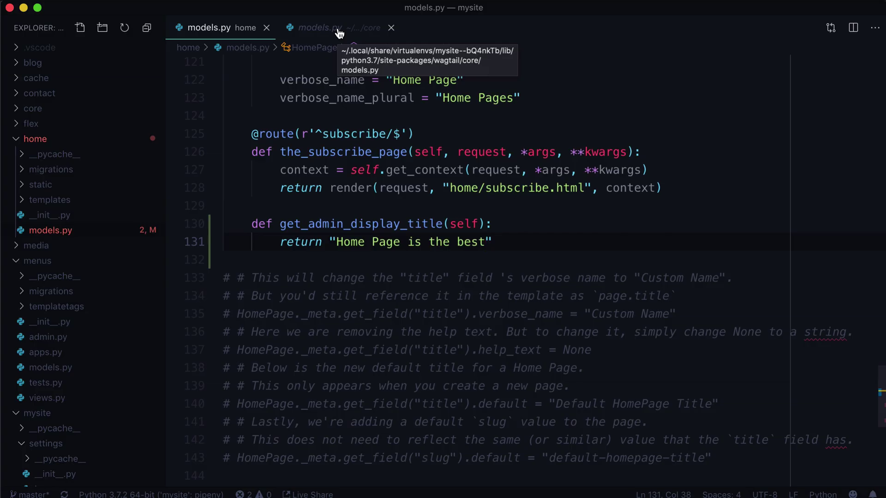
pyautogui.click(339, 28)
pyautogui.scroll(3, 317, 260)
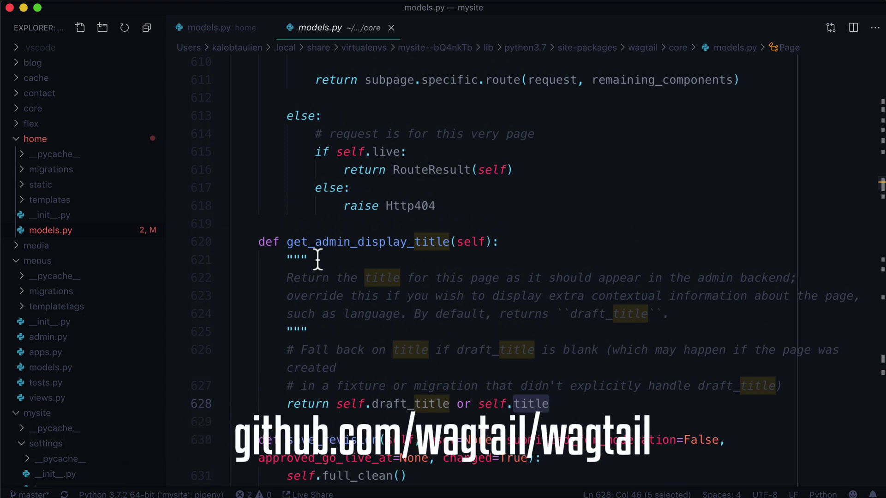
pyautogui.doubleClick(387, 225)
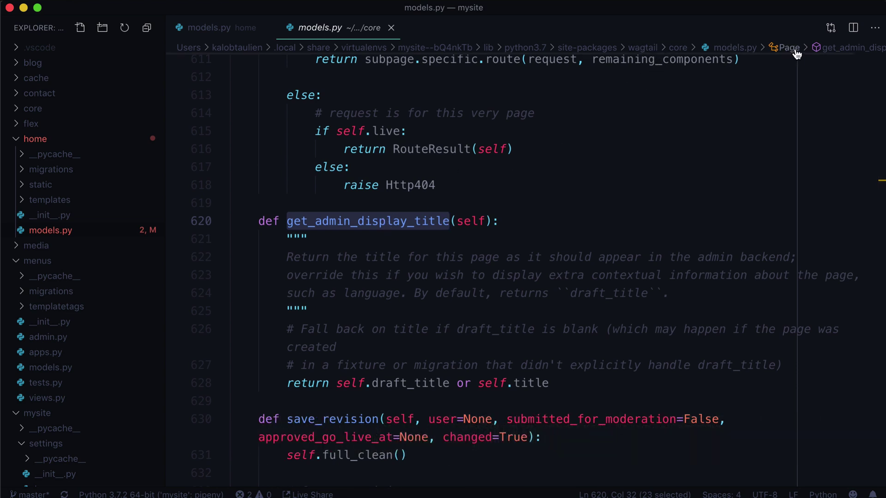
pyautogui.click(409, 206)
pyautogui.scroll(-10, 409, 215)
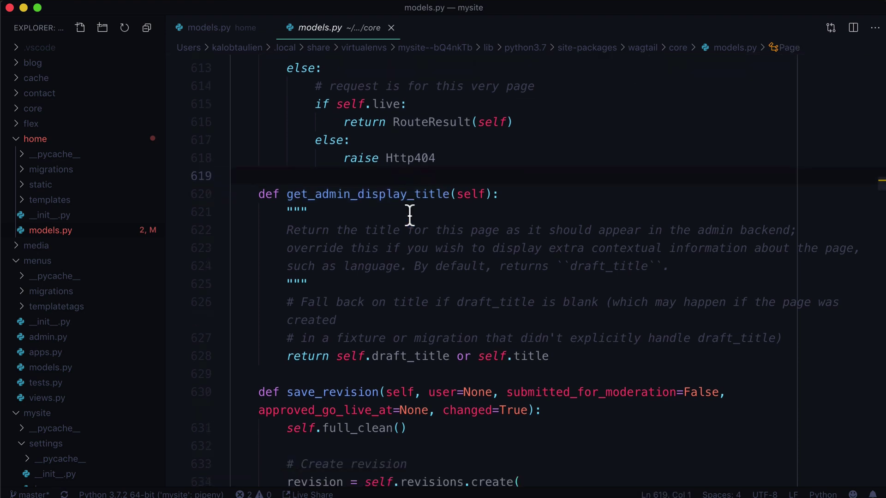
pyautogui.scroll(-2, 408, 214)
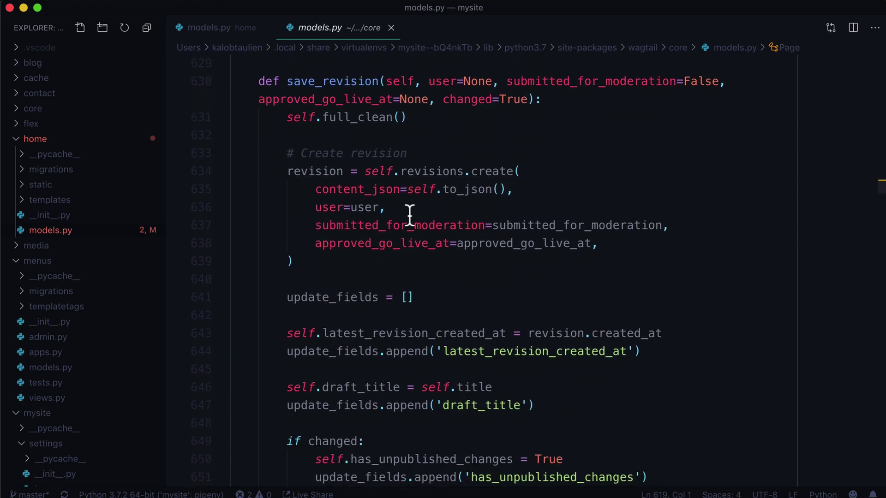
pyautogui.scroll(8, 409, 215)
pyautogui.scroll(3, 409, 215)
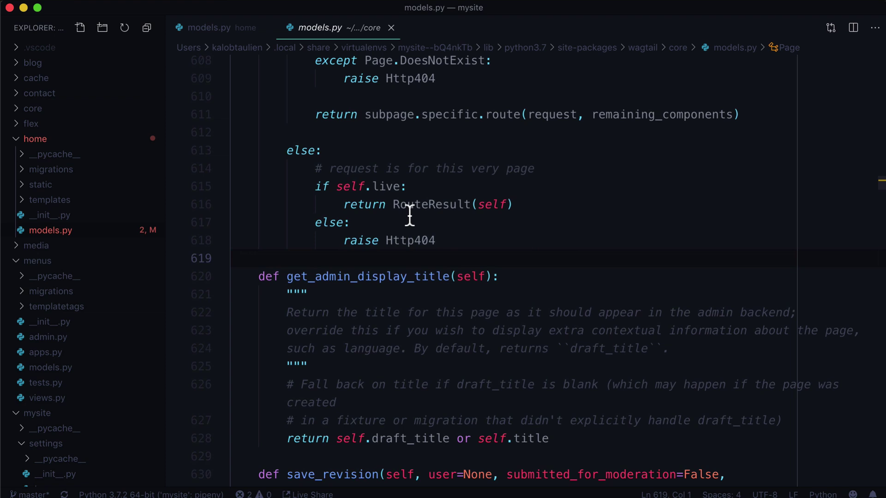
pyautogui.click(379, 276)
pyautogui.moveTo(328, 277)
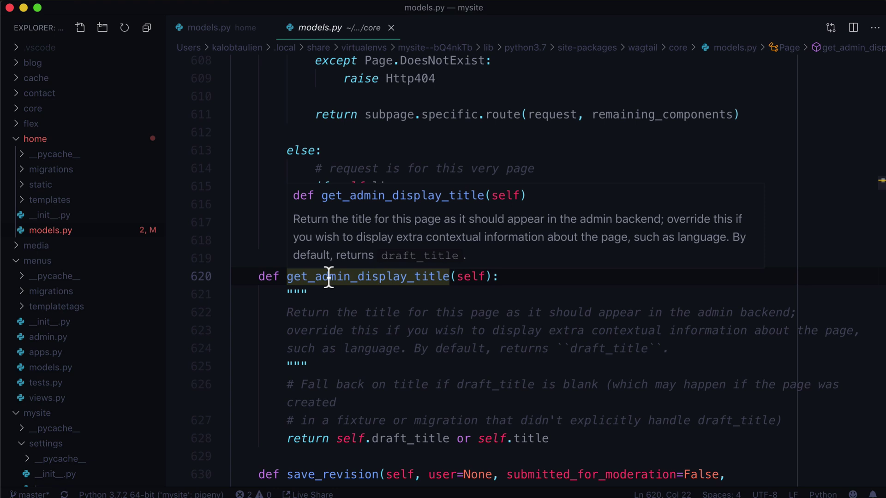